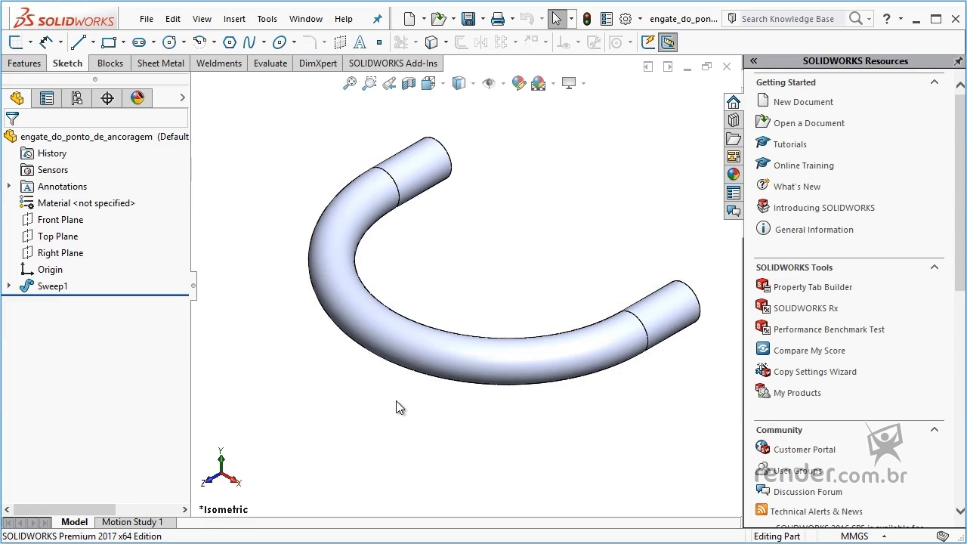
Step: Return the hook to isometric view, then switch to the Ponto de Ancoragem assembly window
mouse_move(634, 250)
middle_mouse_down()
mouse_move(512, 274)
mouse_move(594, 278)
middle_mouse_up()
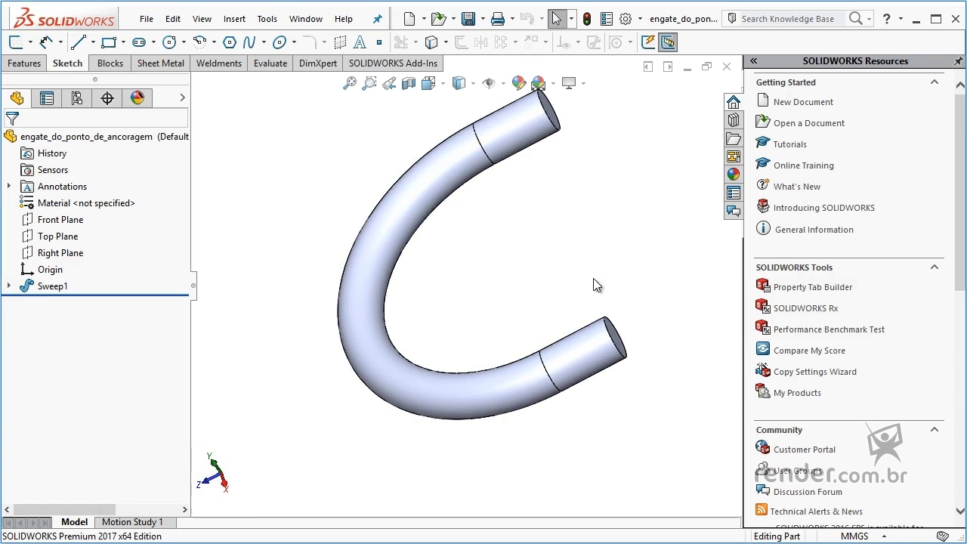
key("ctrl+7")
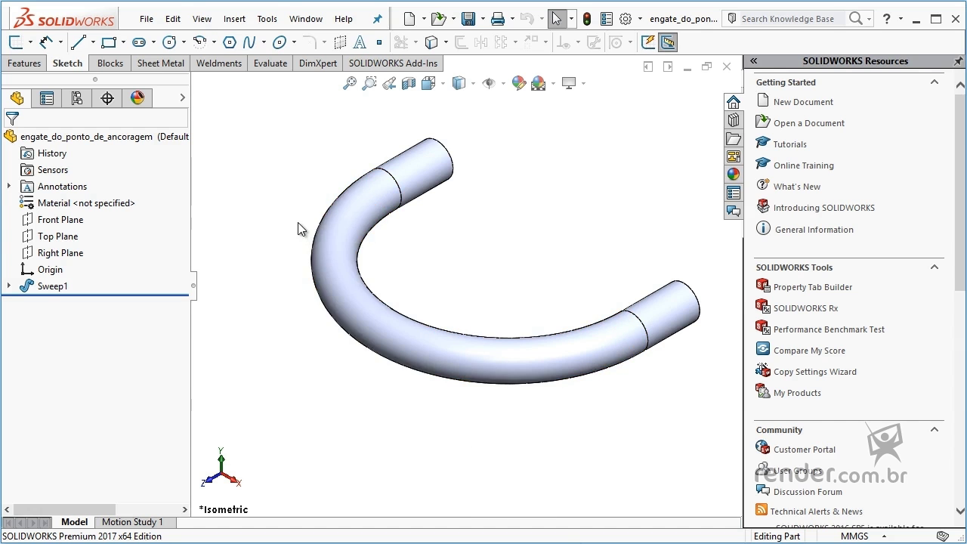
left_click(305, 18)
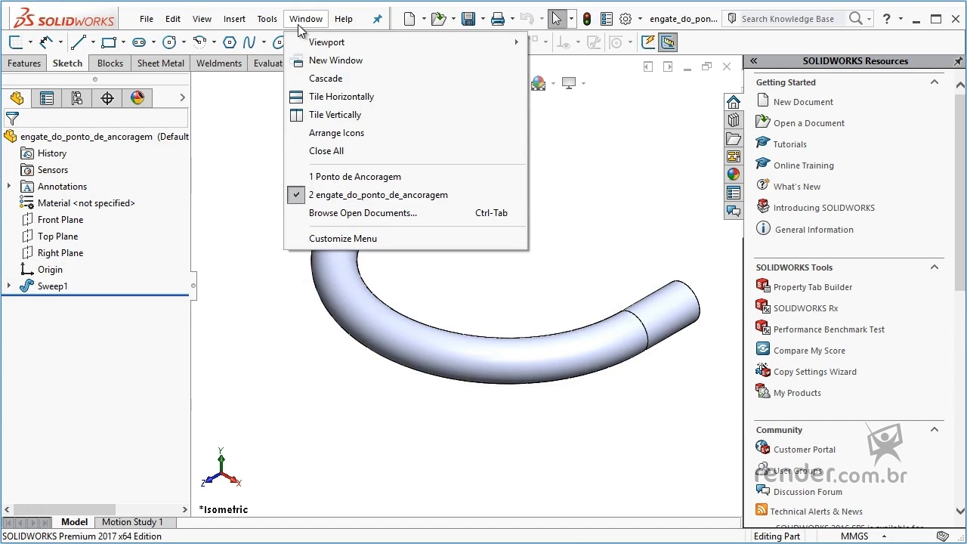
left_click(332, 177)
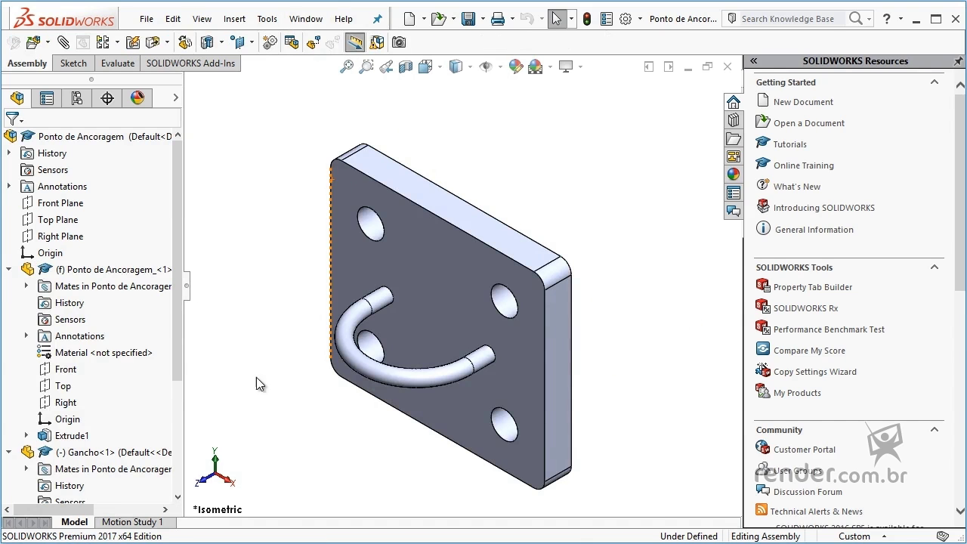
Step: Zoom in on the assembly and select the anchor plate, then the hook component
scroll(473, 397, "down", 3)
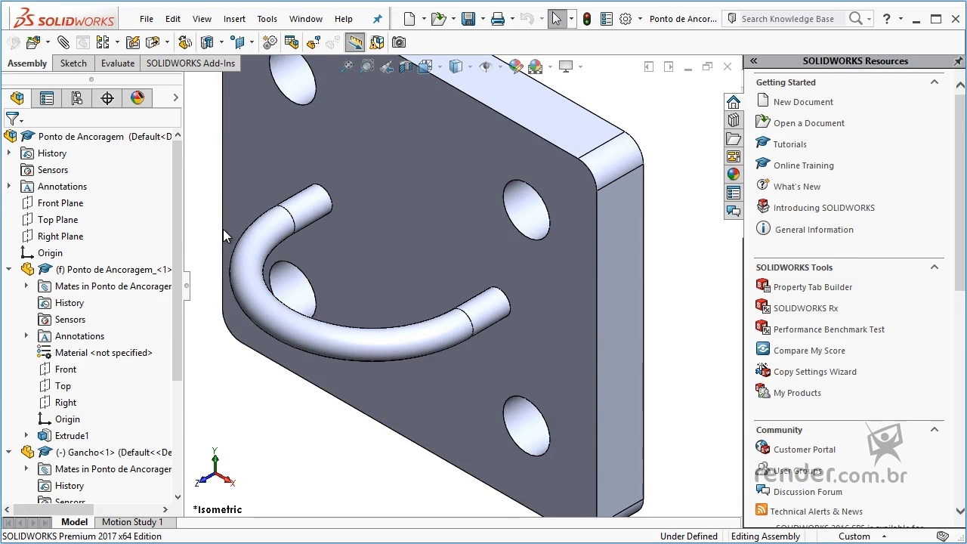
left_click(241, 241)
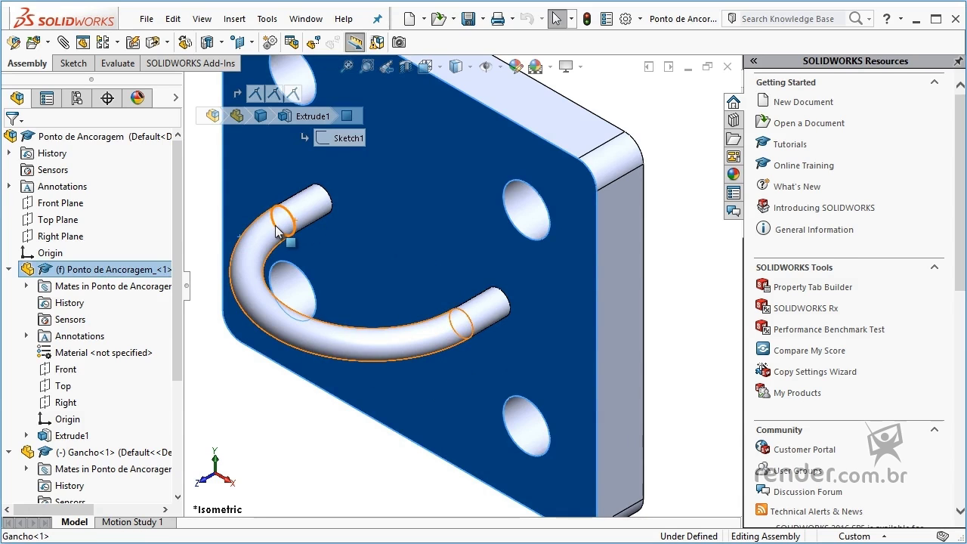
left_click(286, 332)
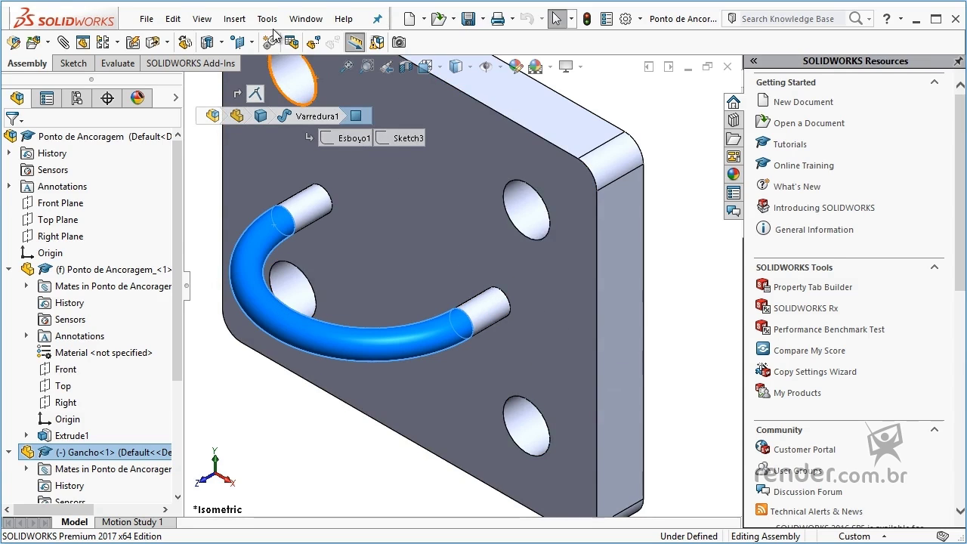
left_click(302, 19)
Step: Switch back to the engate_do_ponto_de_ancoragem part window from the Window list
left_click(339, 192)
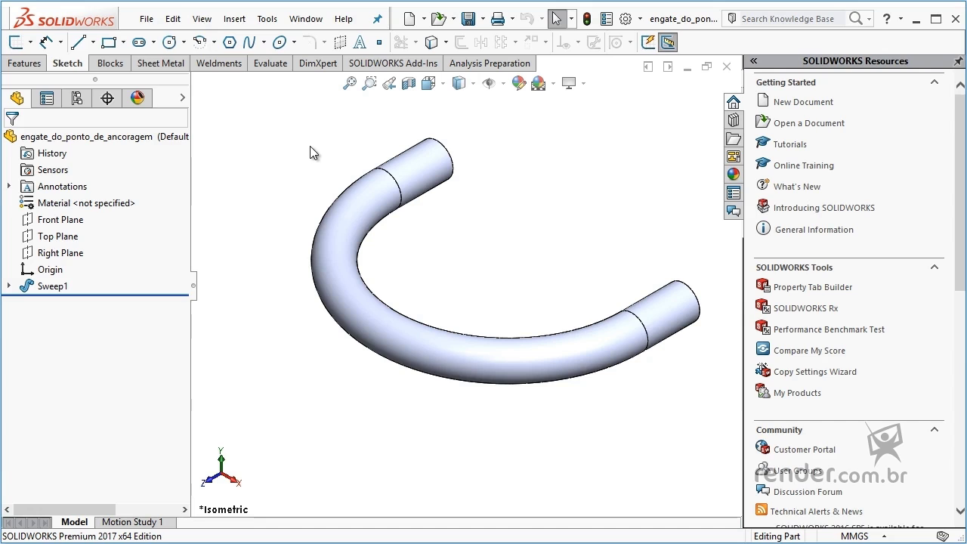
Step: Start SimulationXpress from Tools > Xpress Products for the hook part
left_click(267, 19)
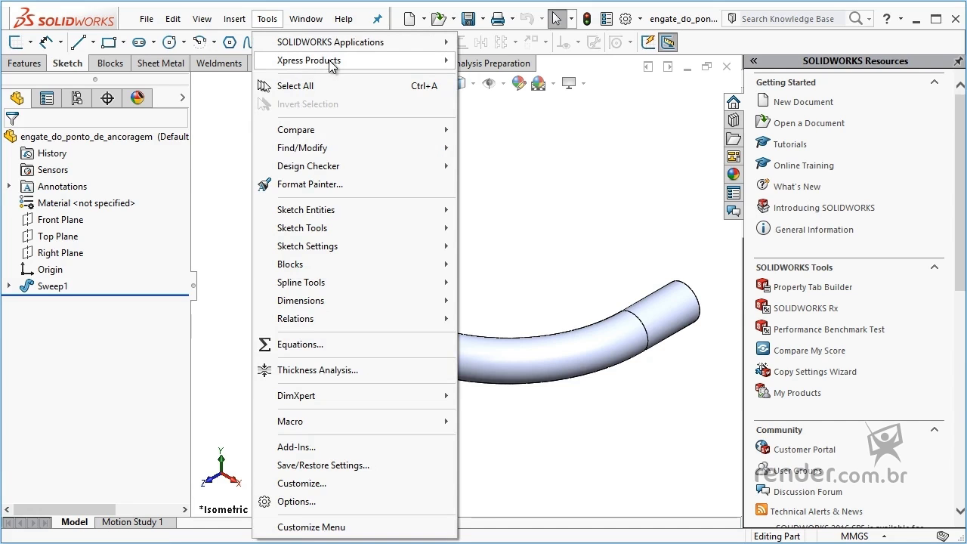
mouse_move(309, 60)
left_click(493, 96)
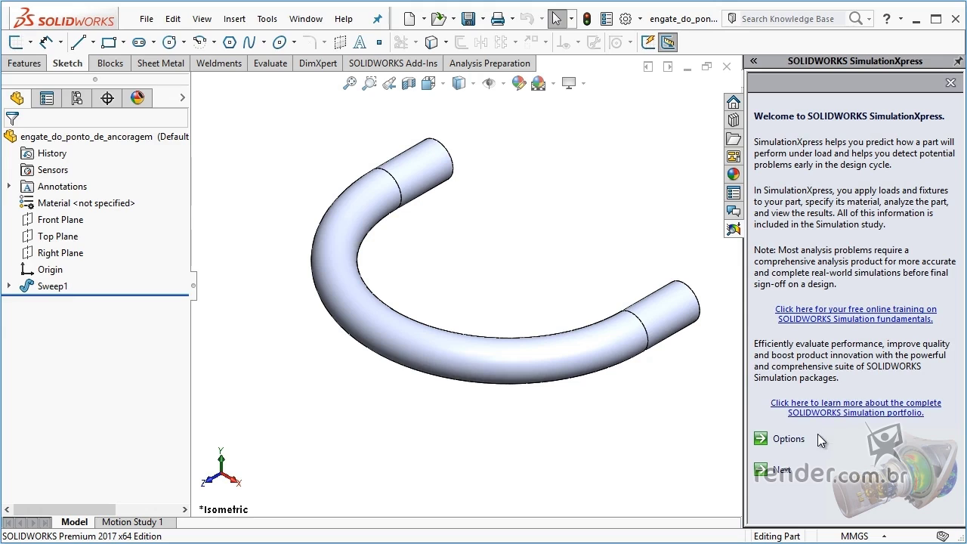
Step: In SimulationXpress Options, keep SI units and leave max/min result plot annotations unchecked
left_click(790, 440)
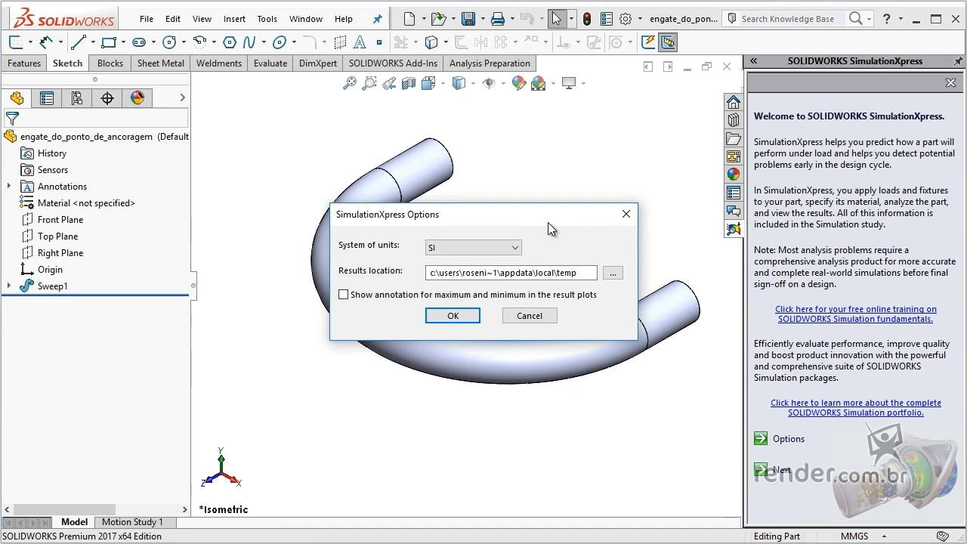
left_click(516, 249)
left_click(516, 250)
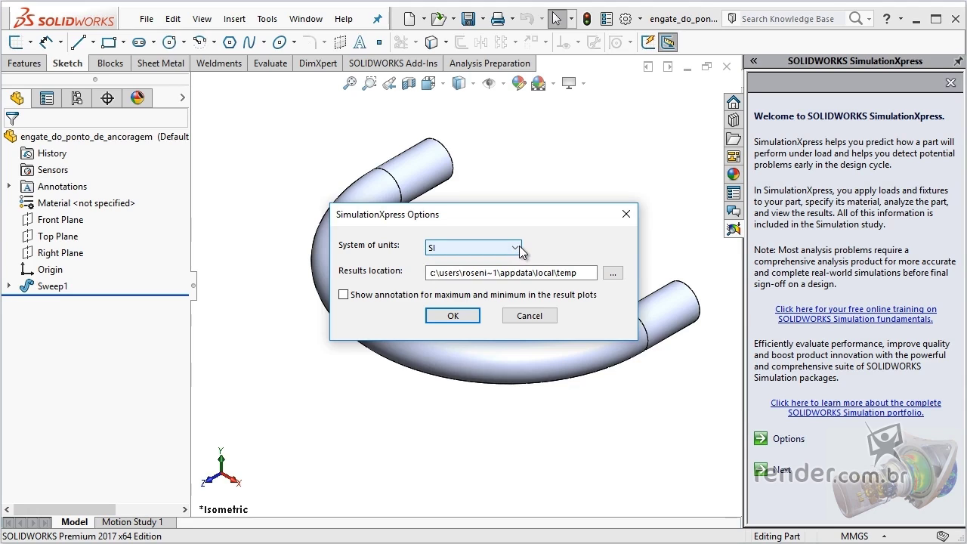
left_click(583, 274)
left_click(583, 274)
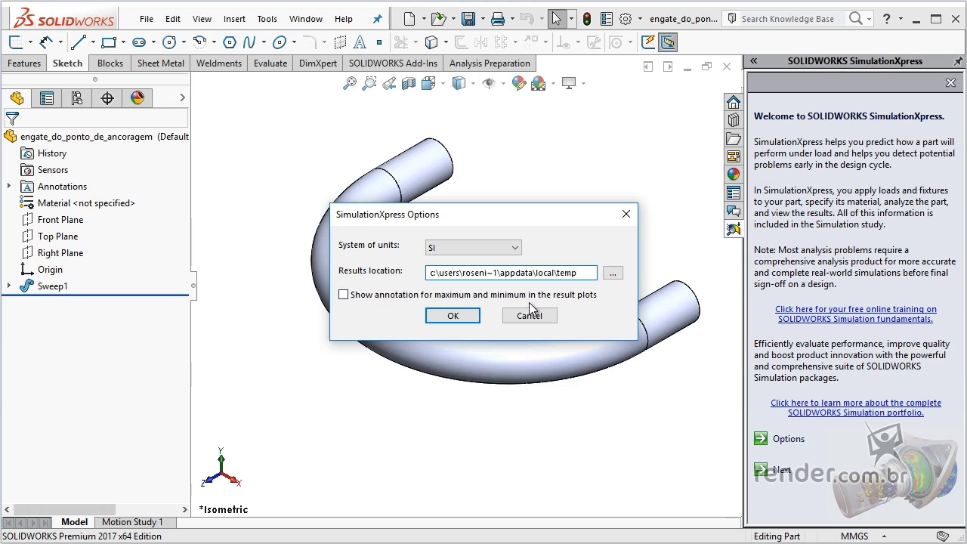
left_click(347, 295)
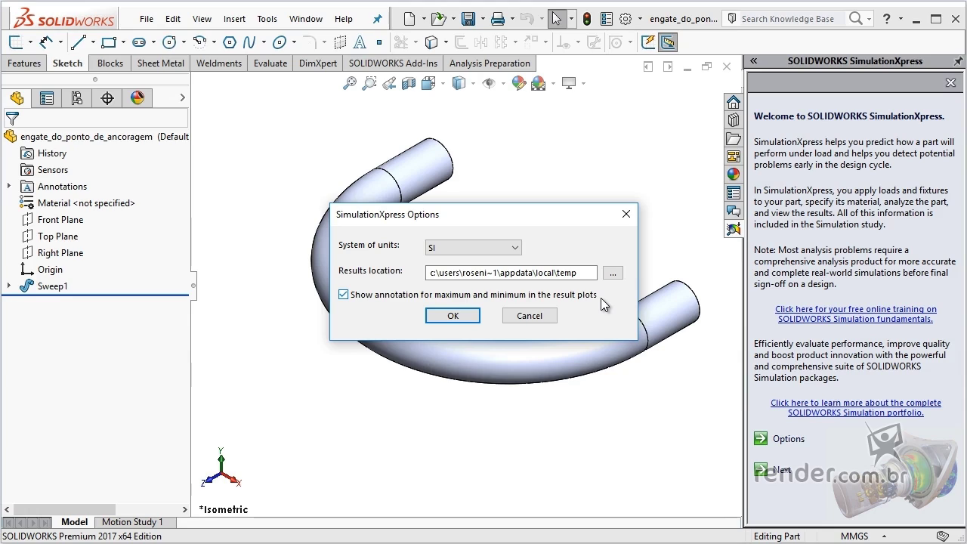
left_click(344, 295)
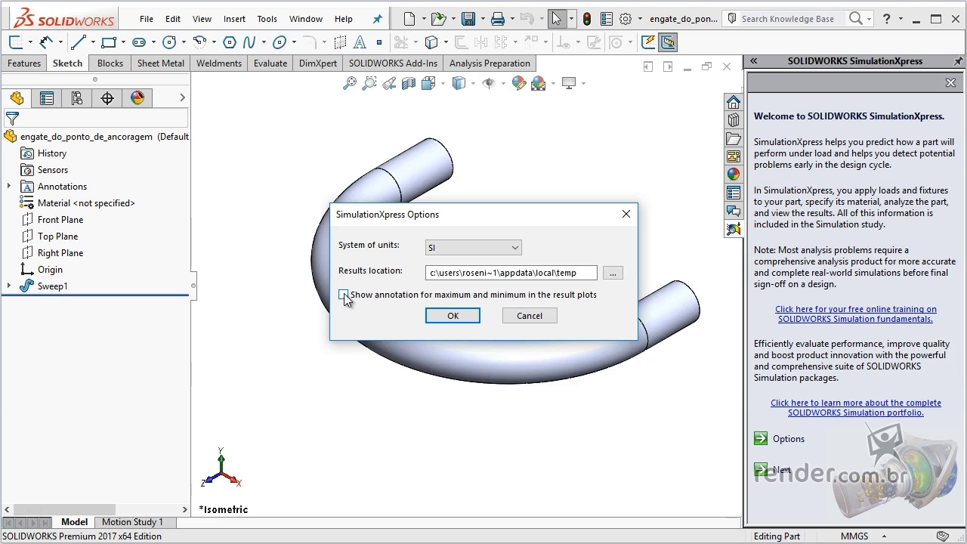
left_click(437, 314)
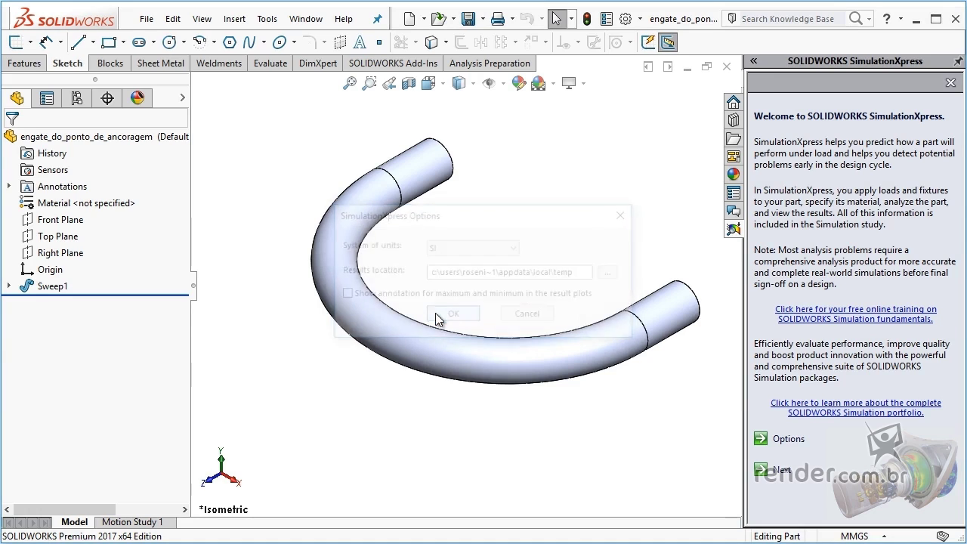